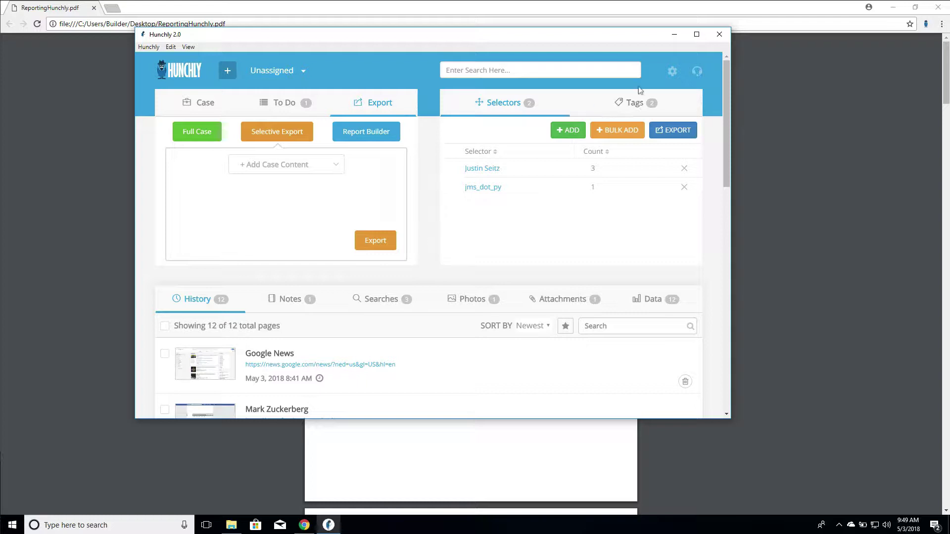
pyautogui.click(671, 72)
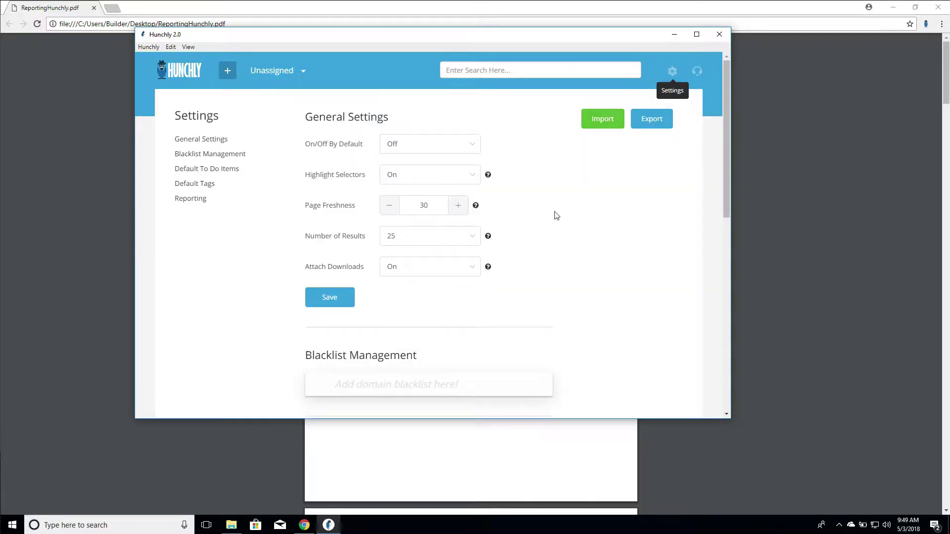
pyautogui.click(471, 150)
pyautogui.click(576, 171)
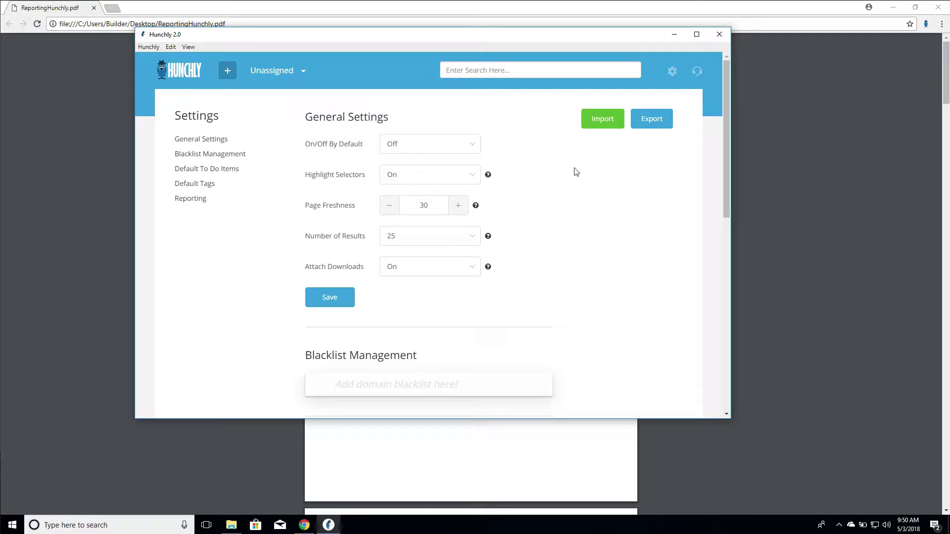
pyautogui.click(450, 178)
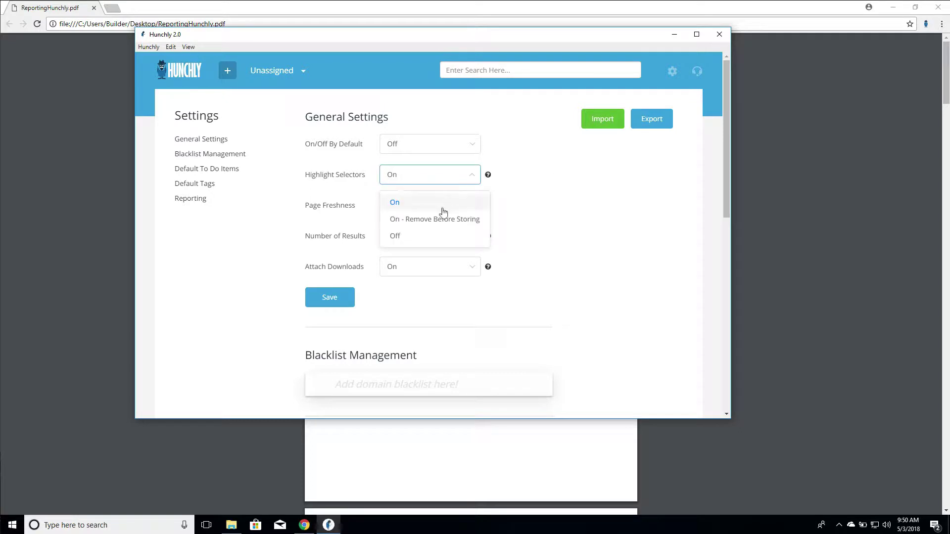
pyautogui.click(548, 193)
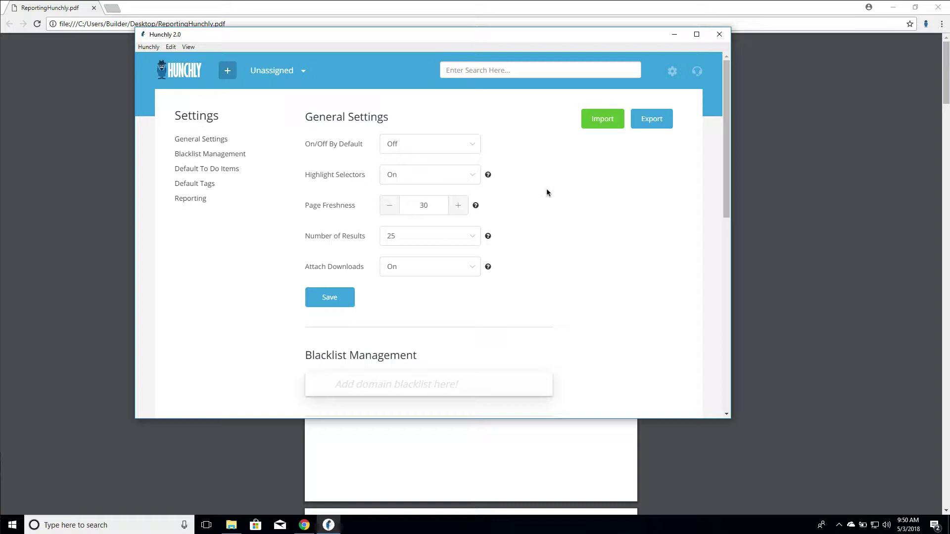
pyautogui.click(468, 182)
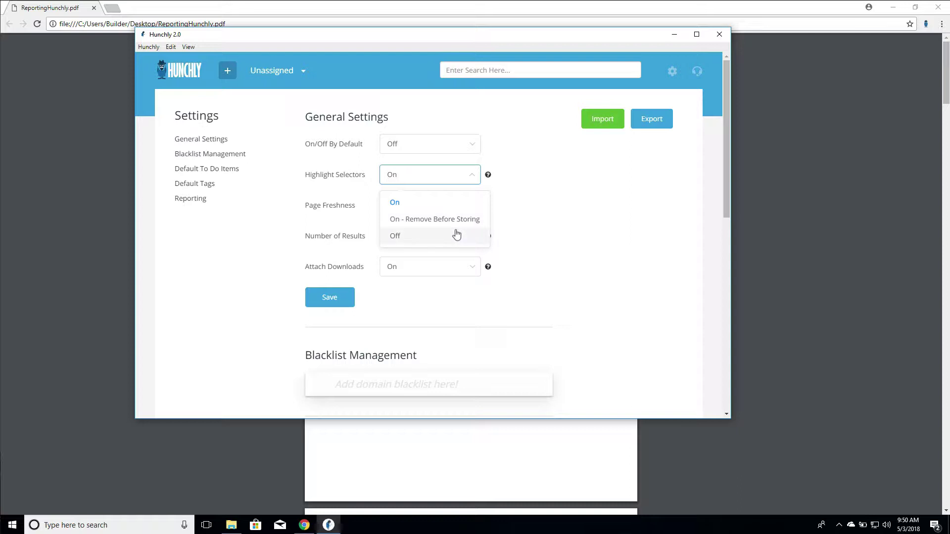
pyautogui.click(566, 225)
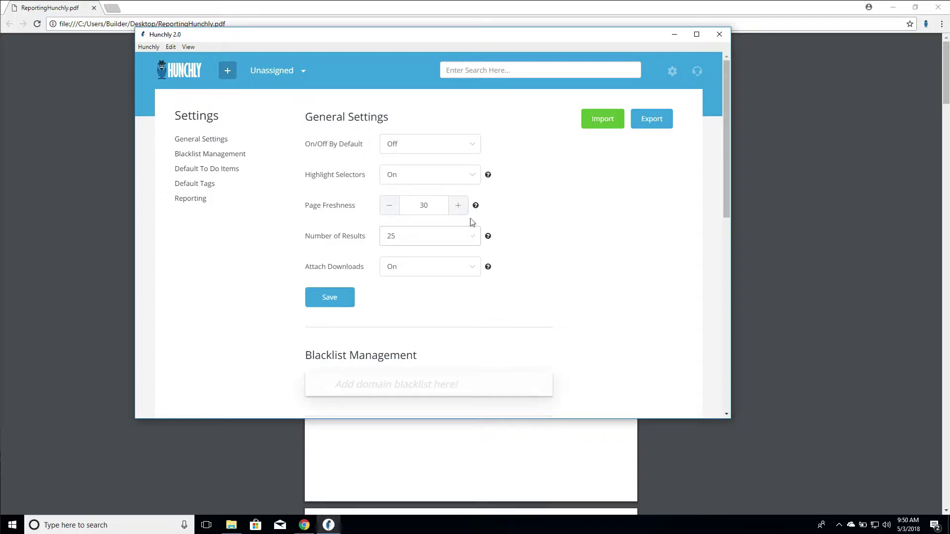
pyautogui.click(466, 238)
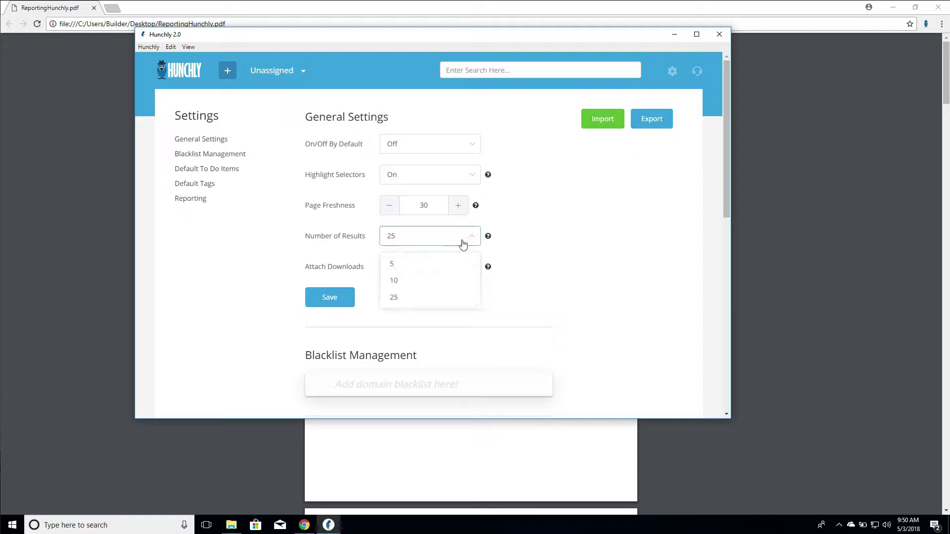
pyautogui.click(574, 255)
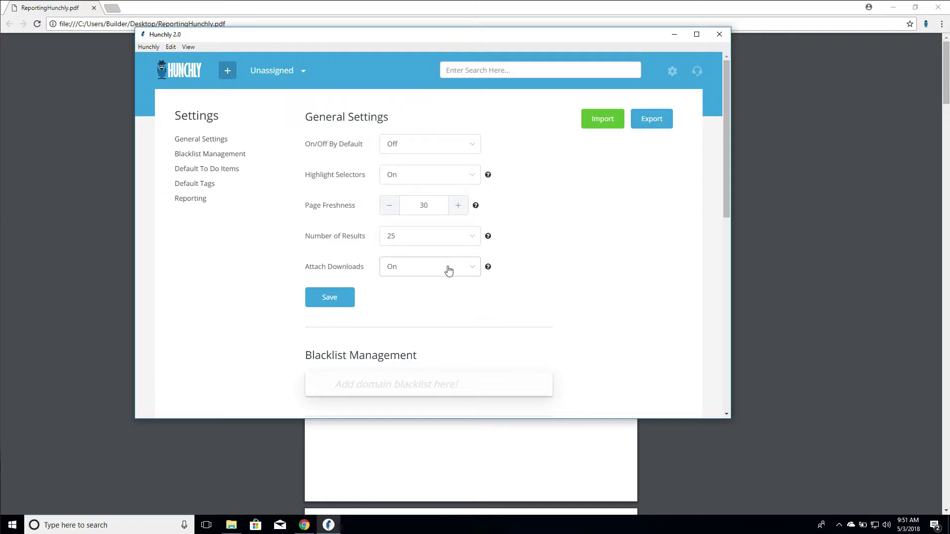
# Add google.com to the Blacklist Management list.
pyautogui.scroll(-2, 547, 266)
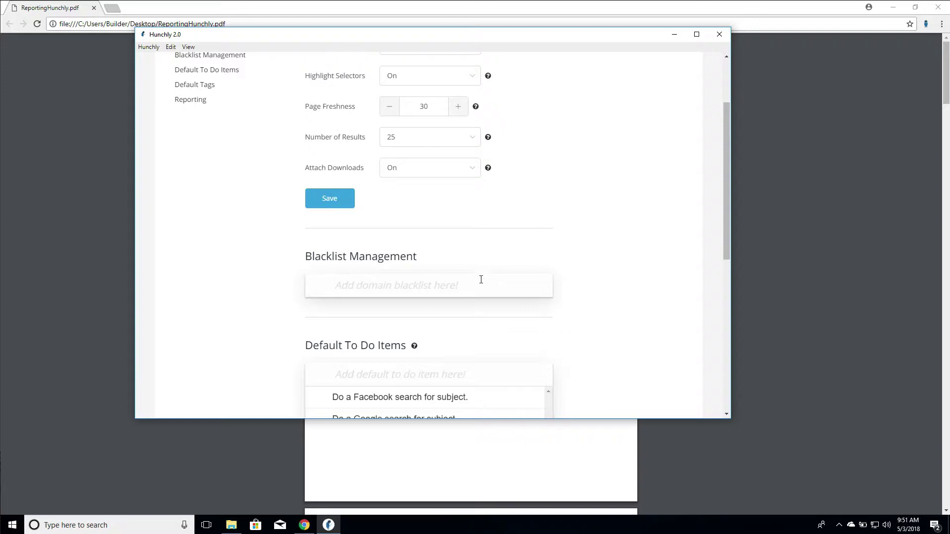
pyautogui.scroll(-3, 498, 281)
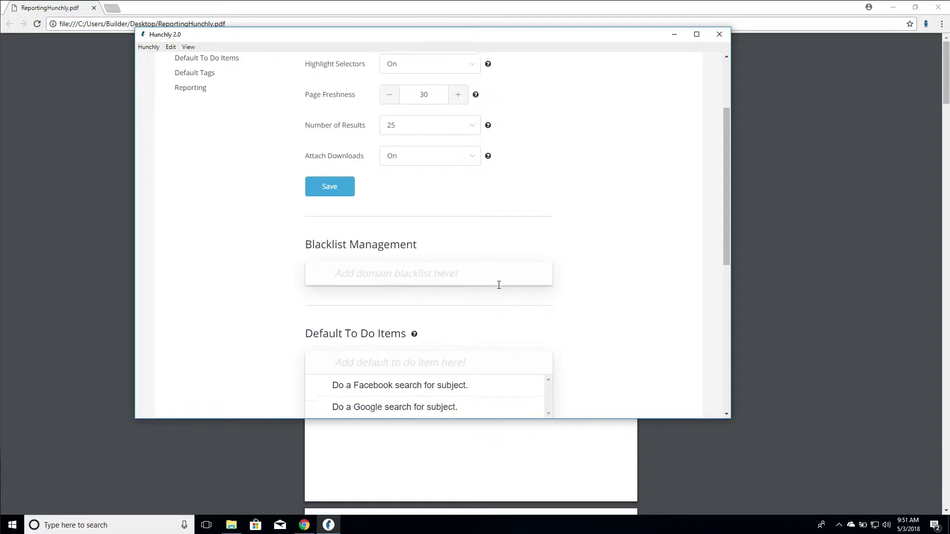
pyautogui.scroll(2, 536, 172)
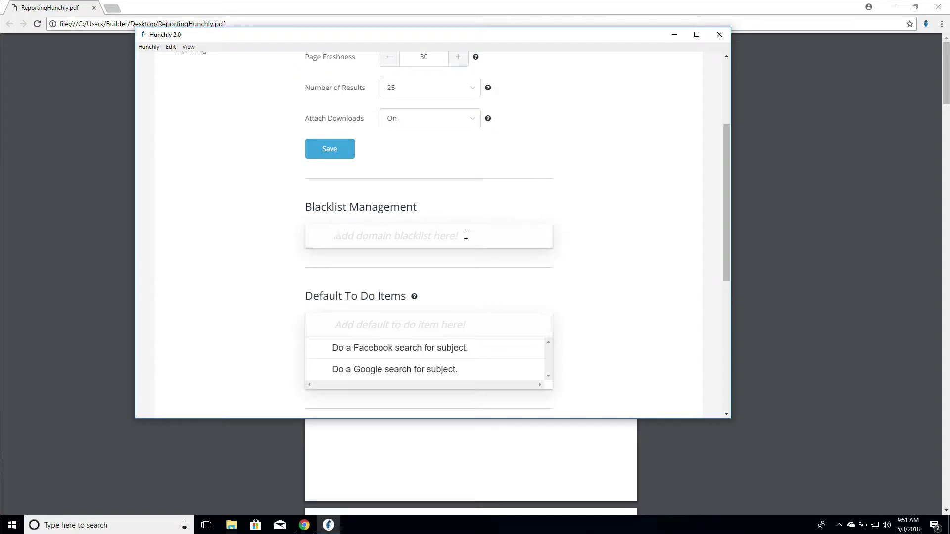
pyautogui.write('google.com')
pyautogui.press('Return')
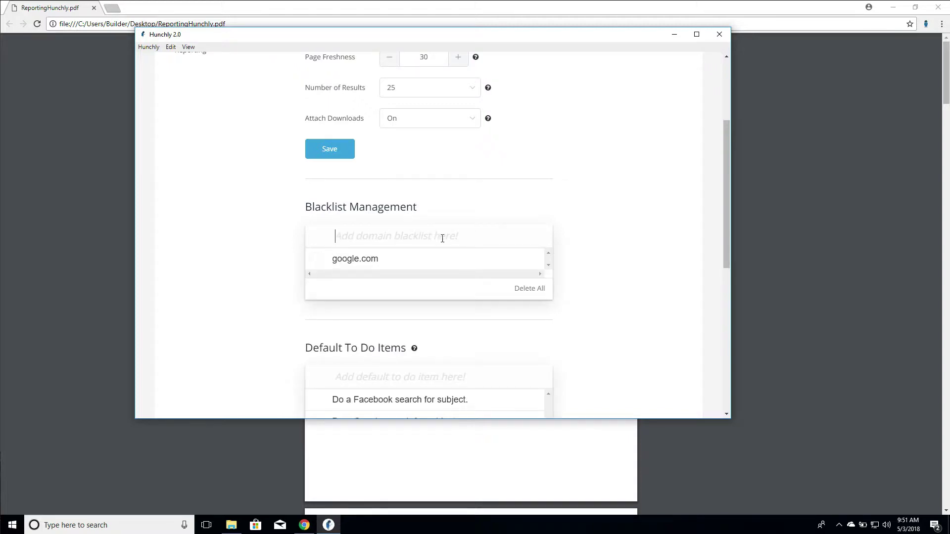
# Return to the main case dashboard and show the case summary statistics.
pyautogui.scroll(5, 220, 193)
pyautogui.click(191, 77)
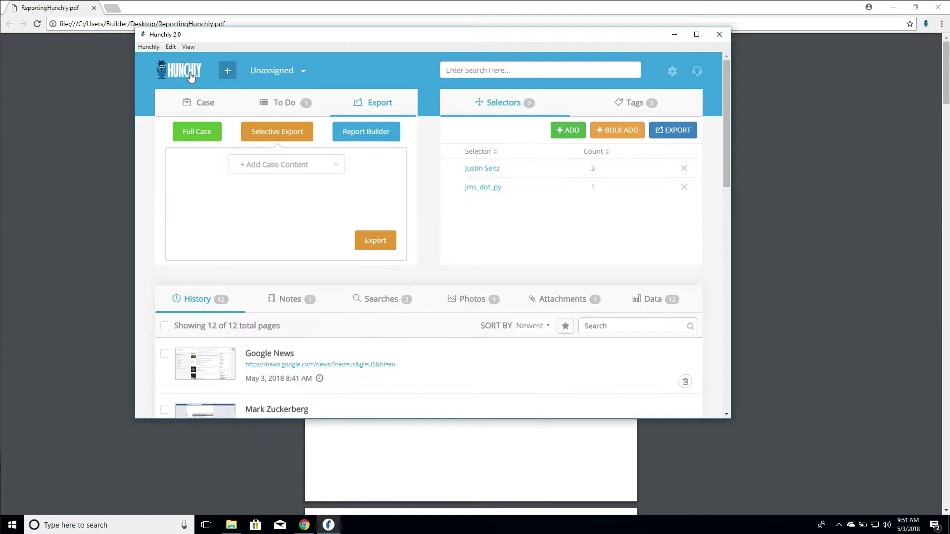
pyautogui.click(189, 104)
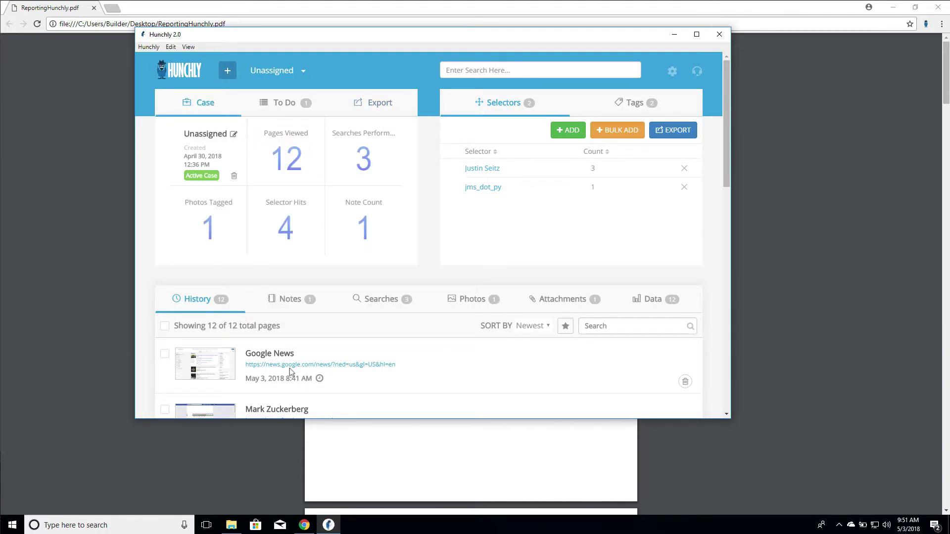
# Load the Google homepage in Chrome in place of the current PDF page.
pyautogui.click(102, 259)
pyautogui.click(156, 26)
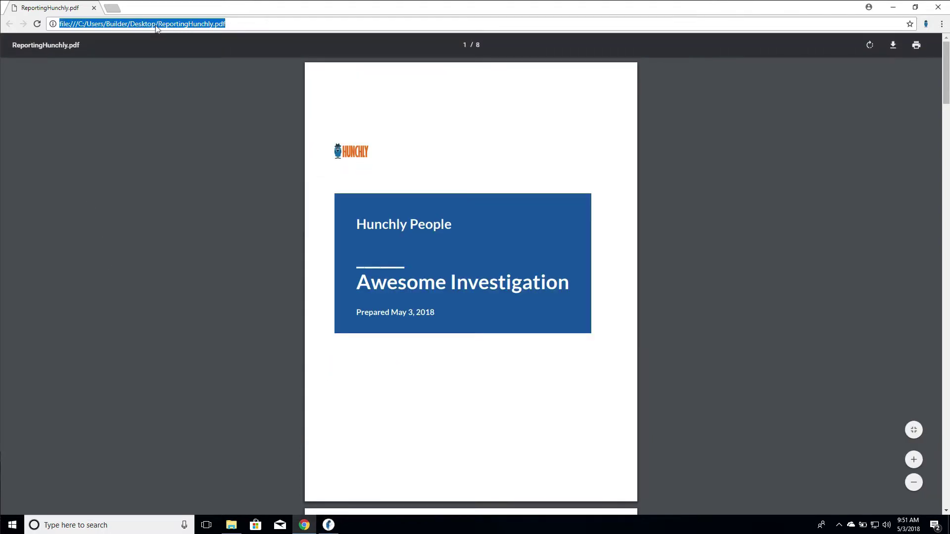
pyautogui.write('google.')
pyautogui.press('Return')
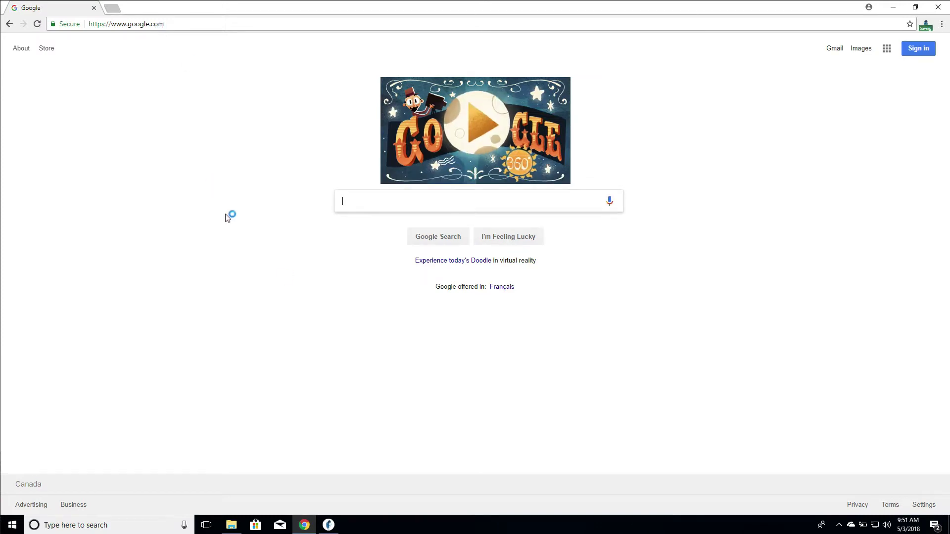
# Switch back to Hunchly and select, then deselect, the Google News history entry.
pyautogui.click(328, 523)
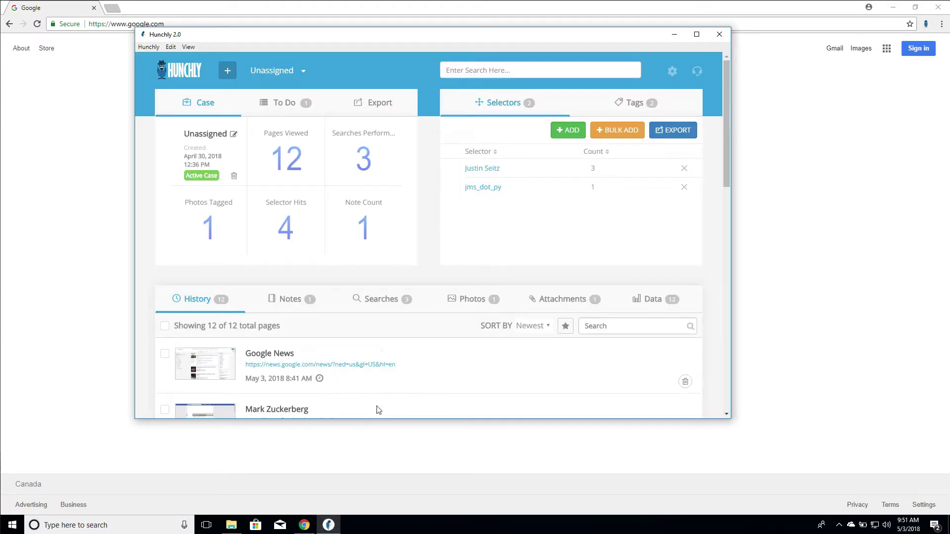
pyautogui.tripleClick(322, 351)
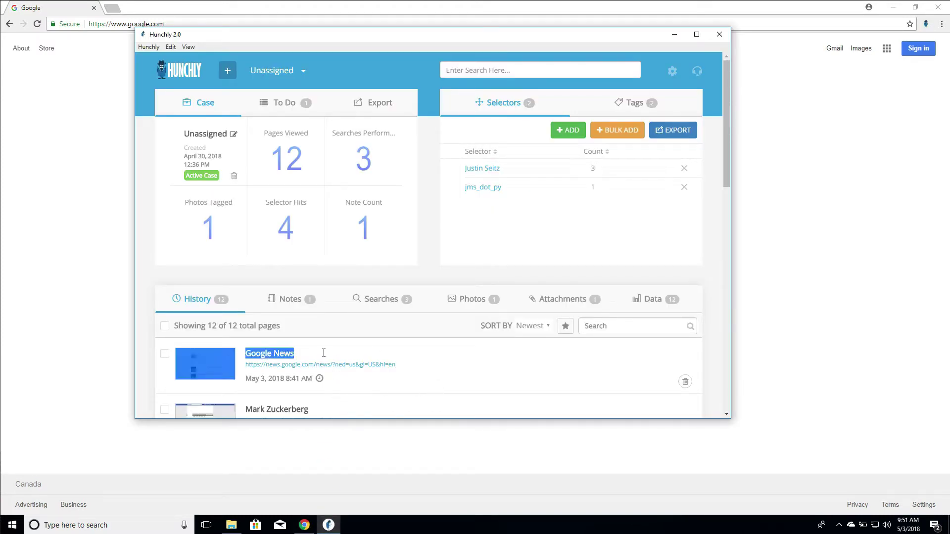
pyautogui.click(358, 370)
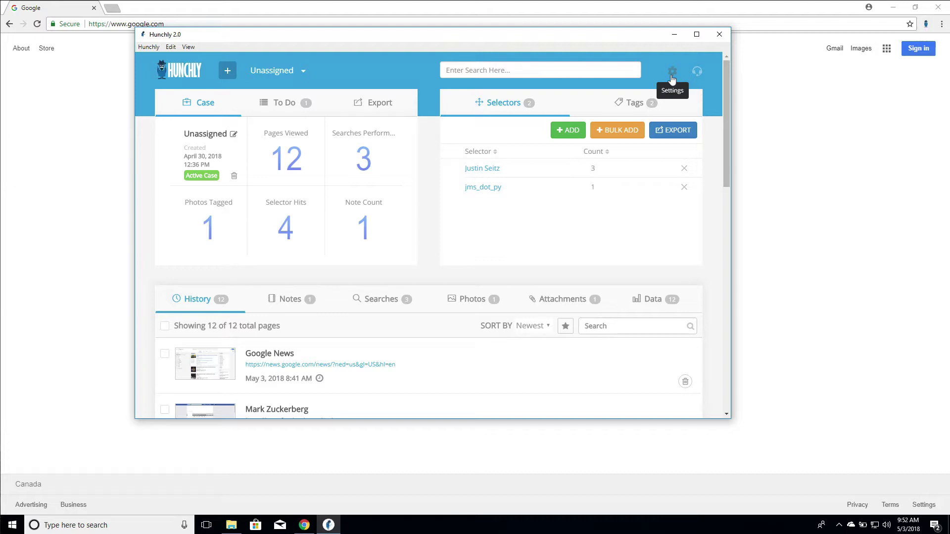
# Navigate Chrome from Google to the facebook.com/zuck profile page.
pyautogui.click(131, 132)
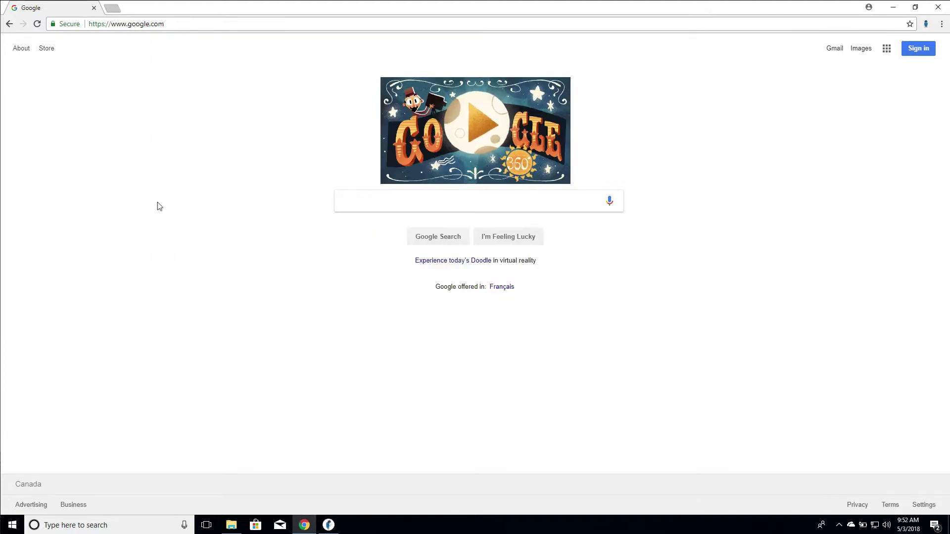
pyautogui.click(172, 28)
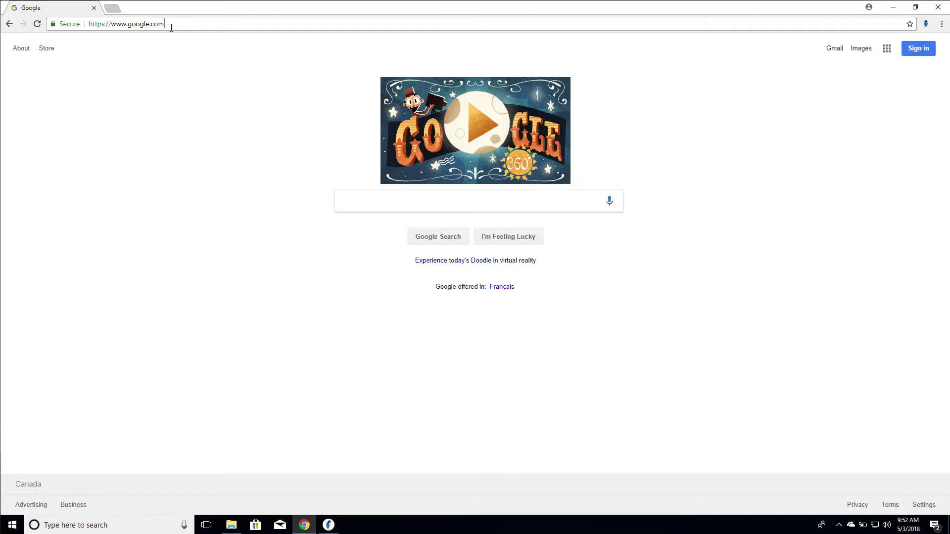
pyautogui.hotkey('ctrl', 'a')
pyautogui.write('facebook')
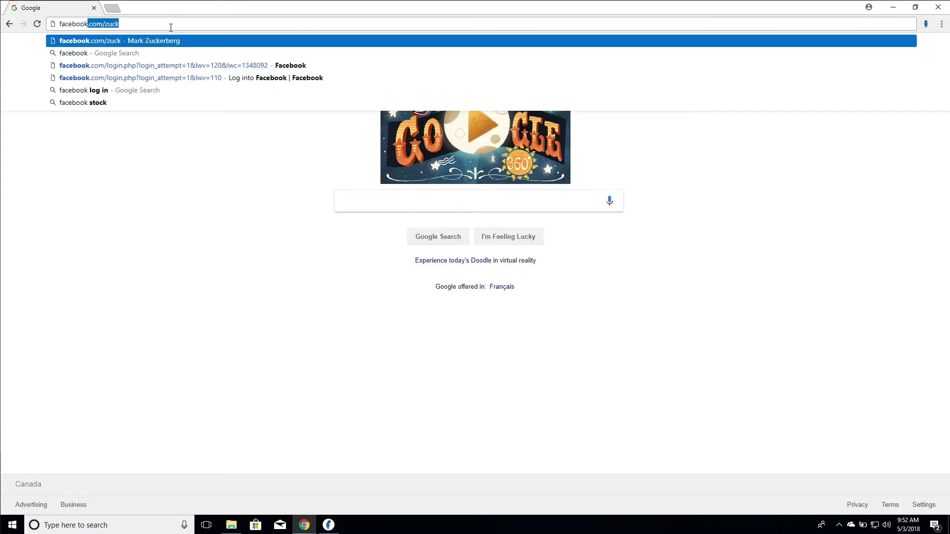
pyautogui.press('Return')
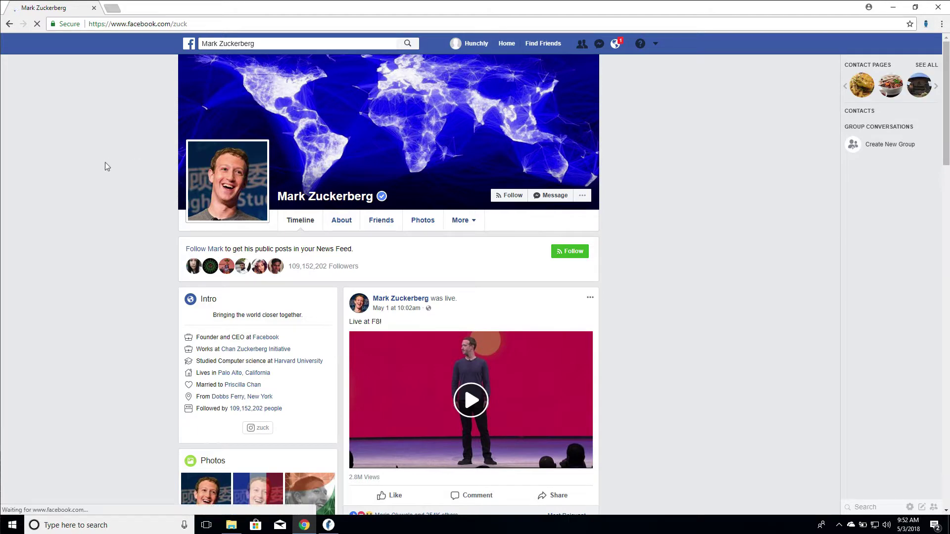
# Add this profile page's URL to Hunchly's blacklist through the Hunchly 2.0 right-click submenu.
pyautogui.rightClick(105, 163)
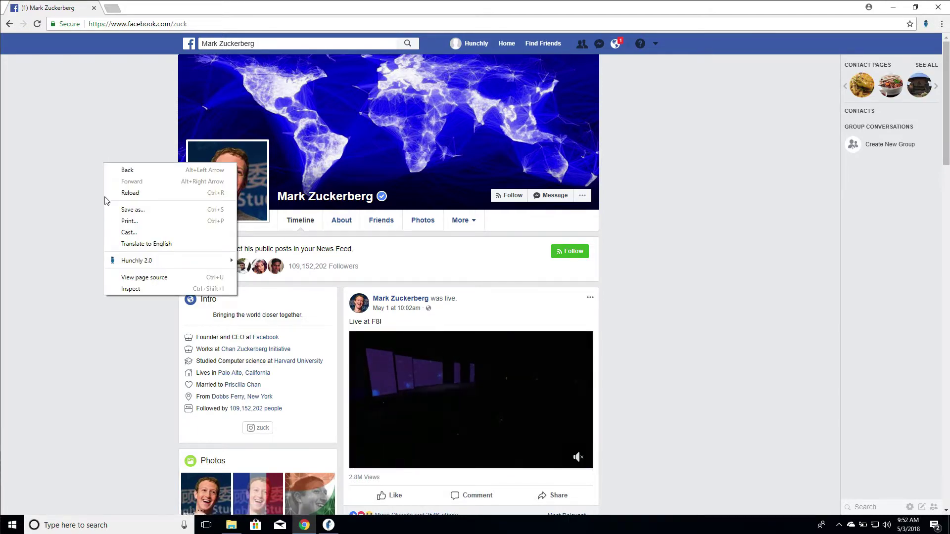
pyautogui.moveTo(170, 264)
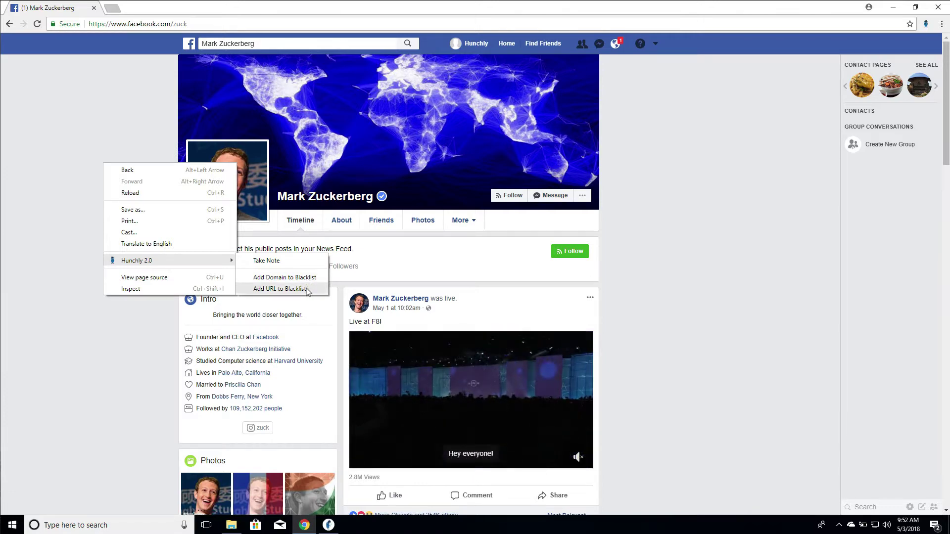
pyautogui.click(307, 290)
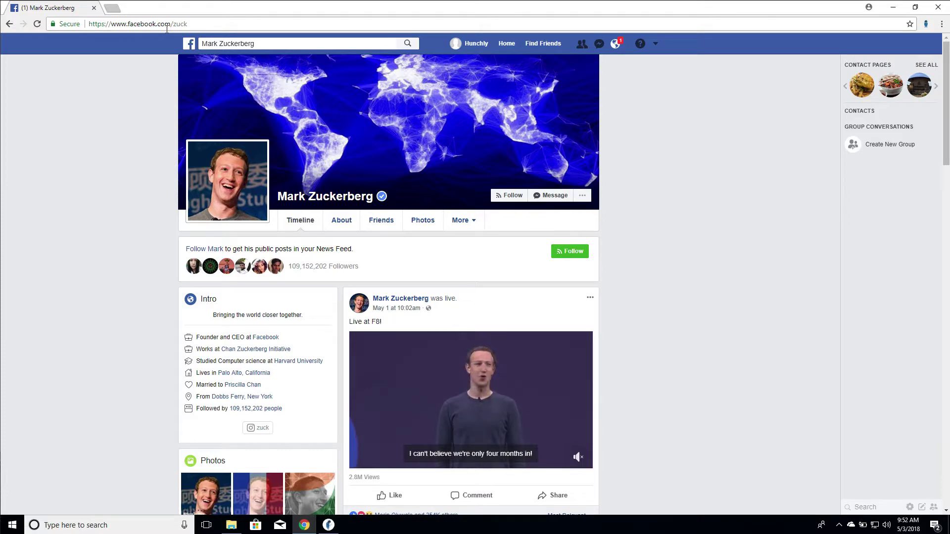
pyautogui.click(328, 525)
pyautogui.click(671, 71)
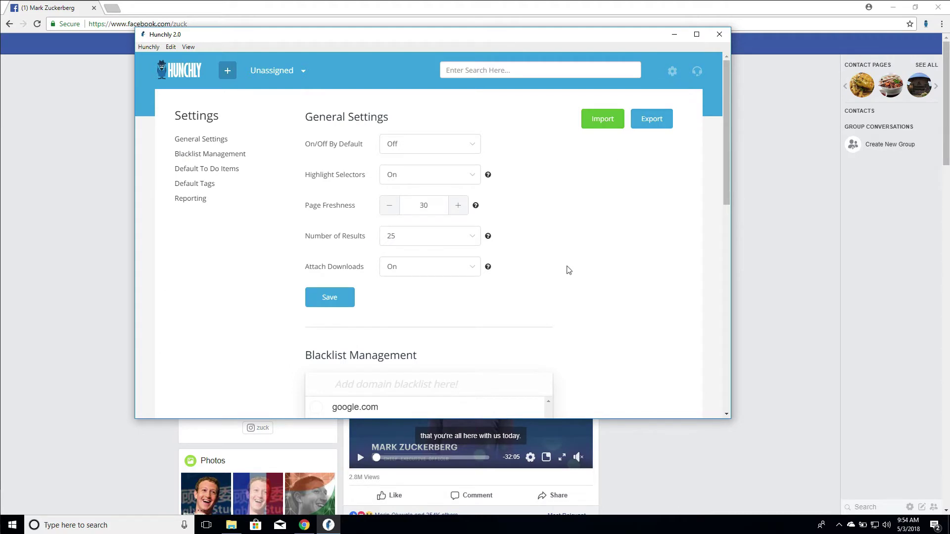
pyautogui.scroll(-3, 567, 269)
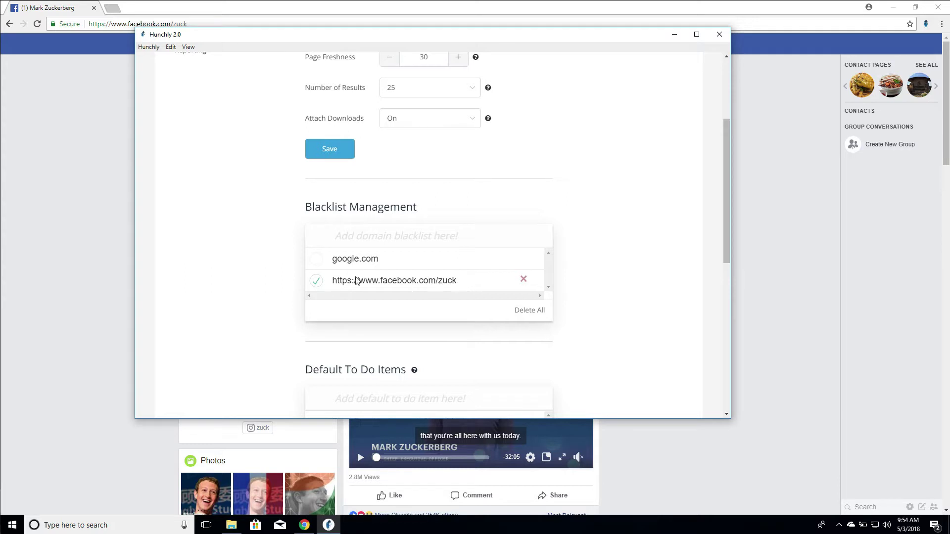
pyautogui.click(317, 259)
pyautogui.scroll(-2, 613, 290)
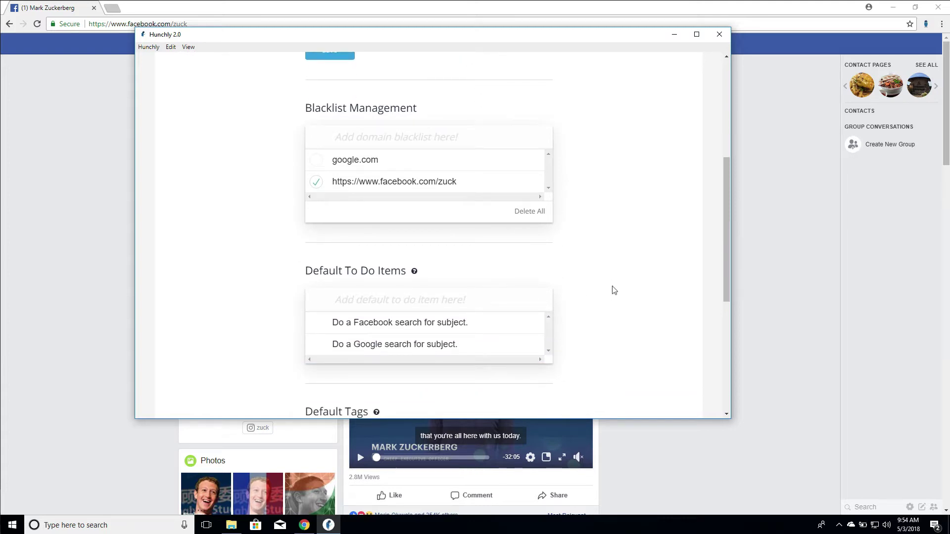
pyautogui.scroll(1, 613, 290)
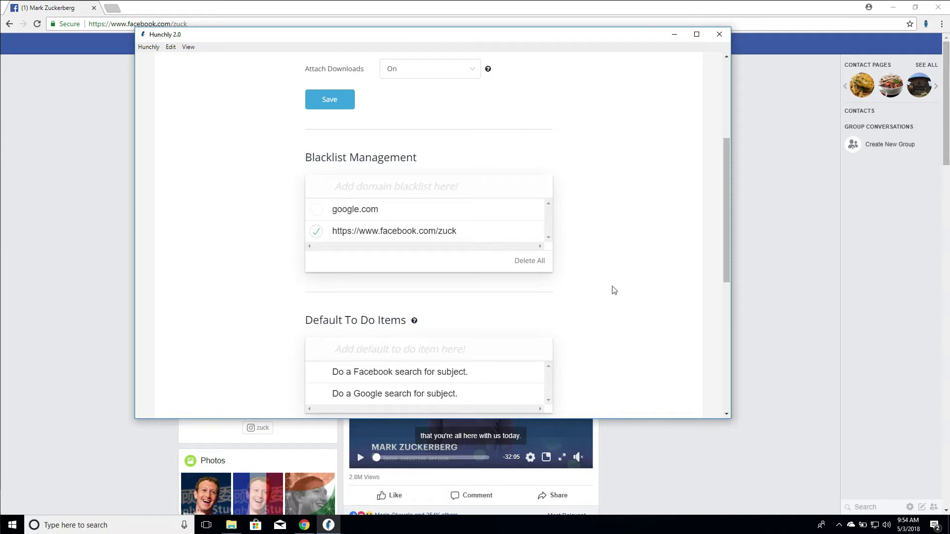
pyautogui.scroll(-3, 614, 290)
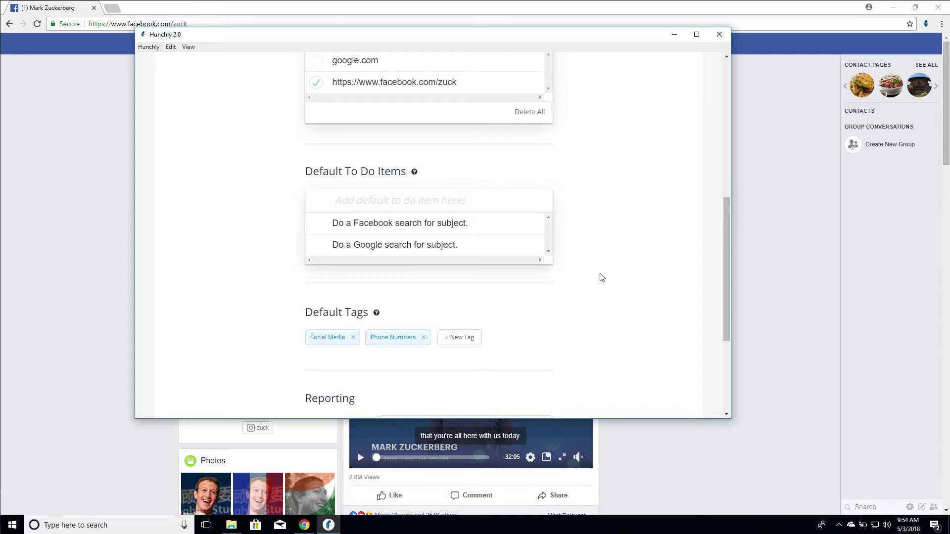
pyautogui.scroll(-2, 600, 273)
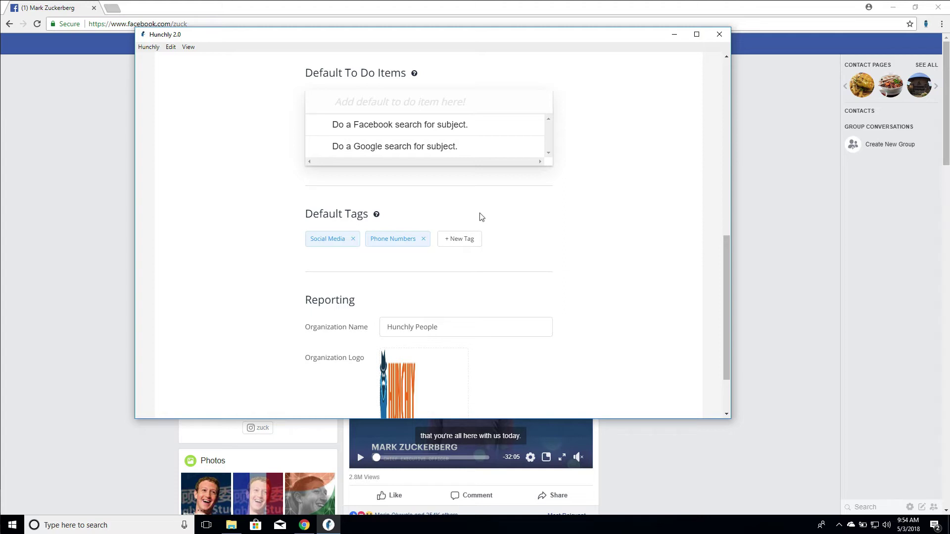
pyautogui.scroll(-2, 533, 217)
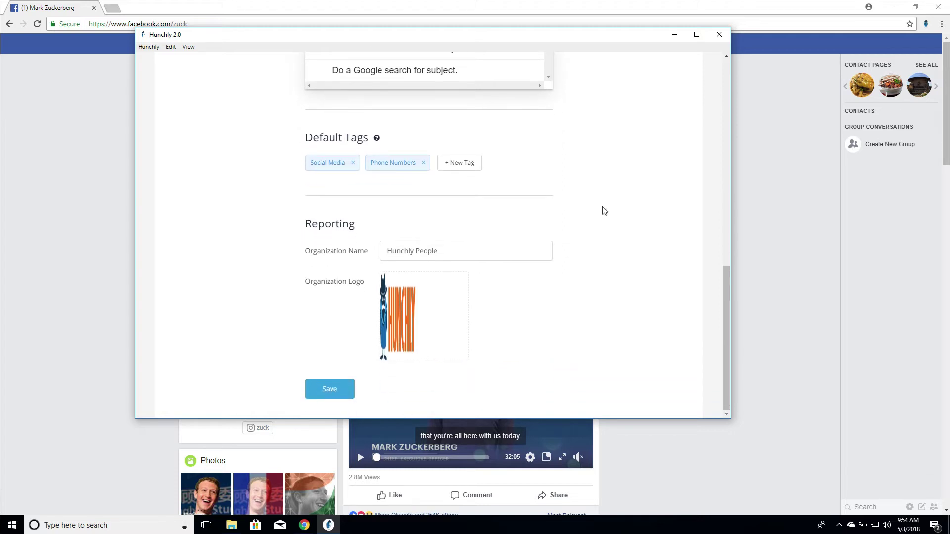
pyautogui.click(450, 249)
pyautogui.scroll(10, 540, 381)
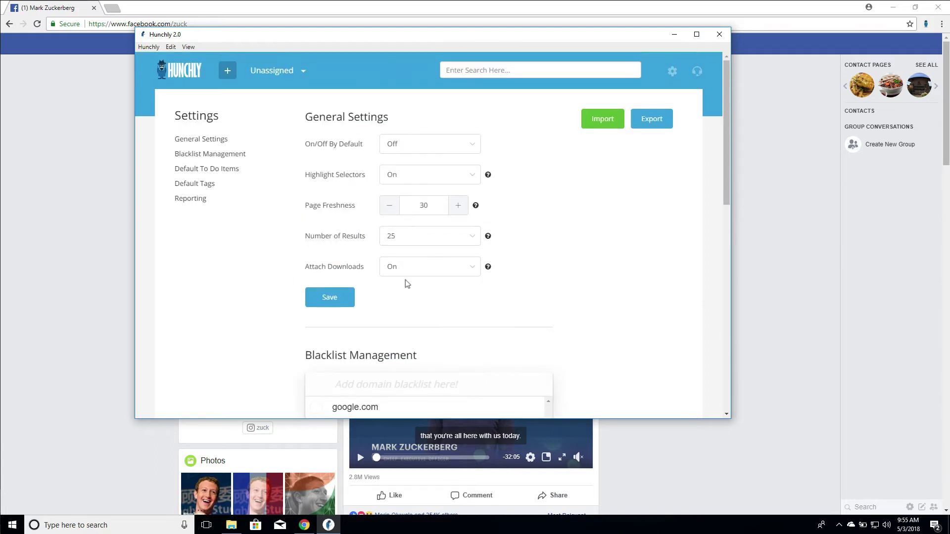
# Save the general settings, then export all settings to a 'setting' file on the Desktop.
pyautogui.click(351, 296)
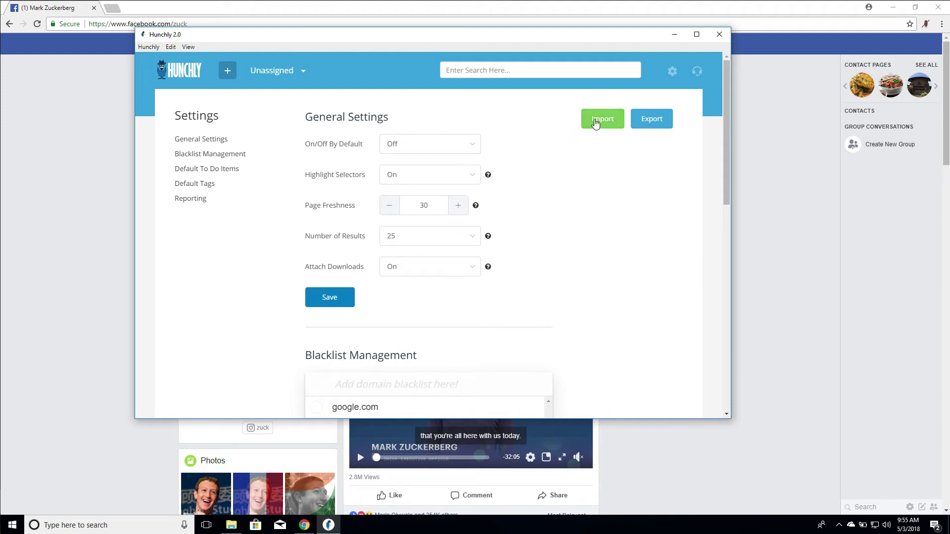
pyautogui.click(651, 117)
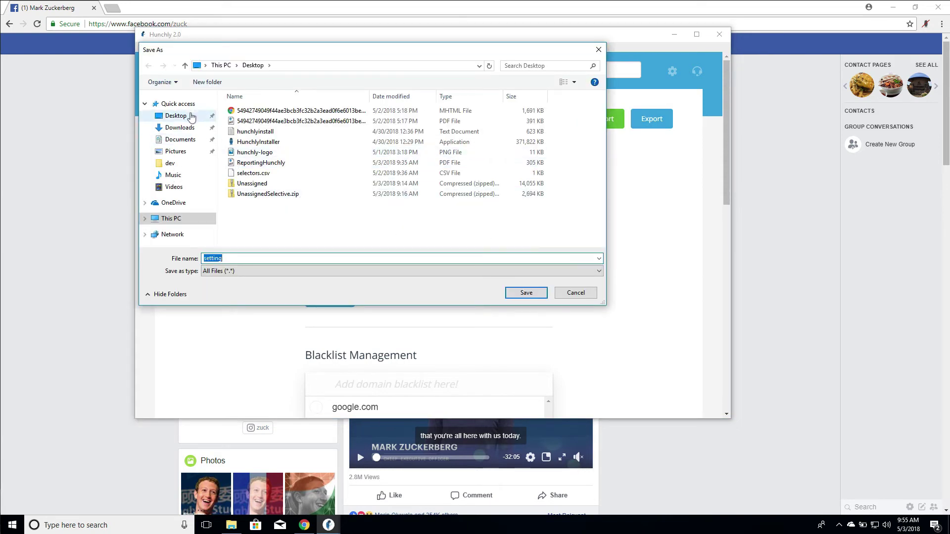
pyautogui.click(191, 116)
pyautogui.click(526, 292)
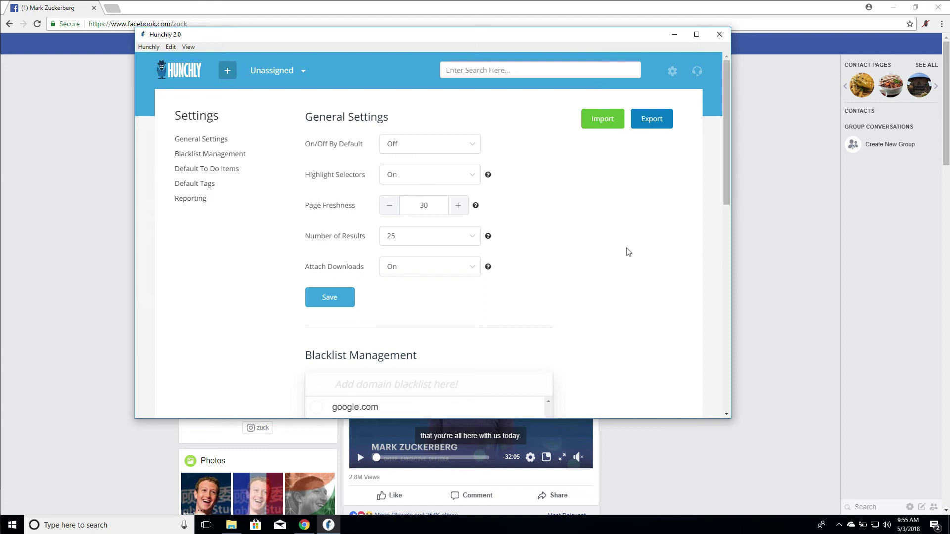
# Import the 'setting' JSON file from the Desktop and scroll to confirm the settings are unchanged.
pyautogui.click(603, 121)
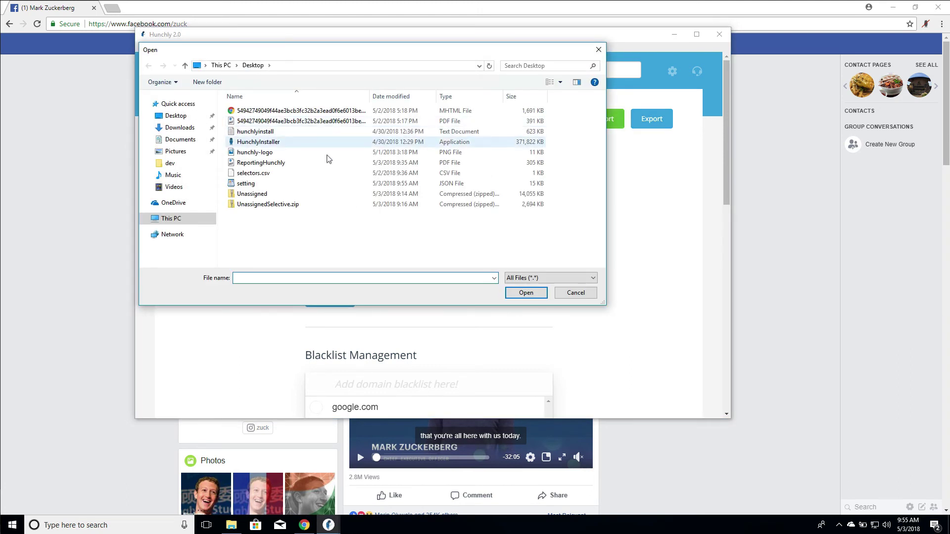
pyautogui.click(277, 184)
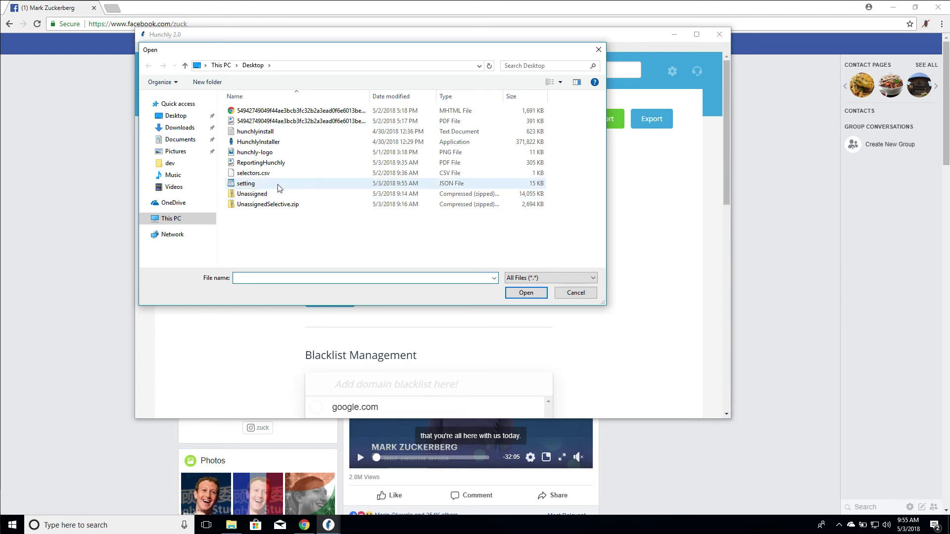
pyautogui.click(523, 292)
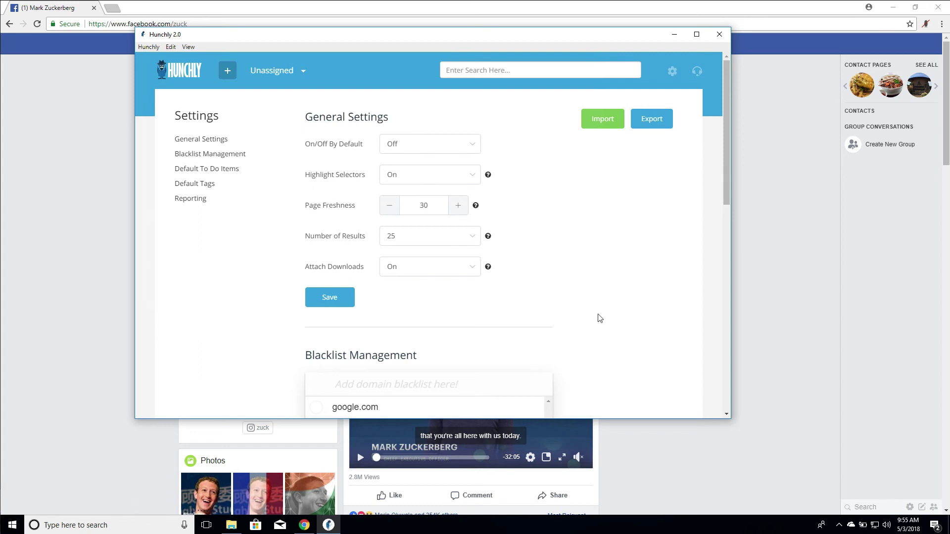
pyautogui.scroll(-8, 600, 318)
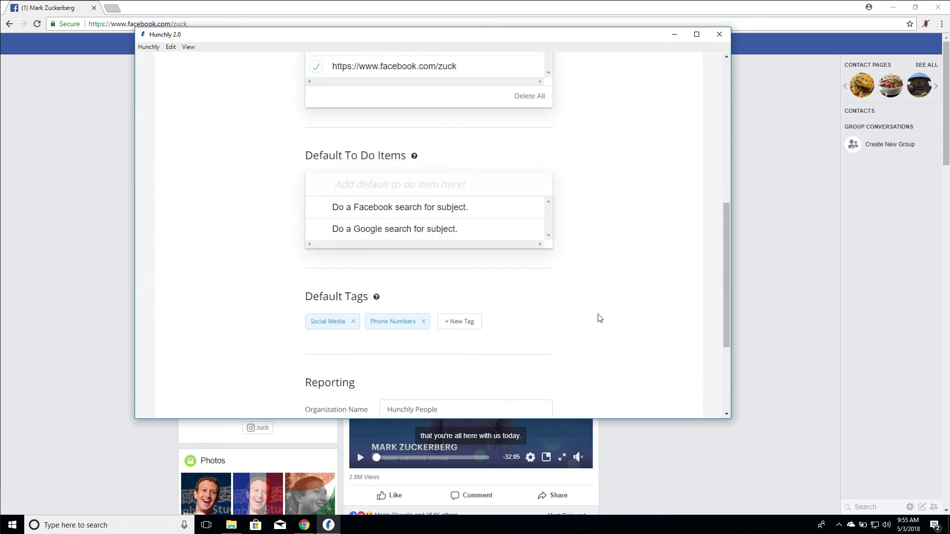
pyautogui.scroll(10, 600, 318)
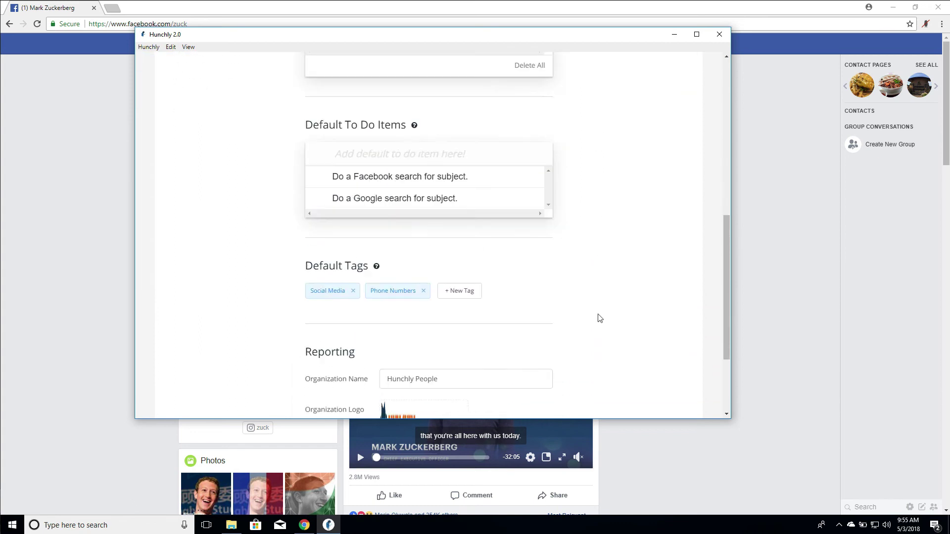